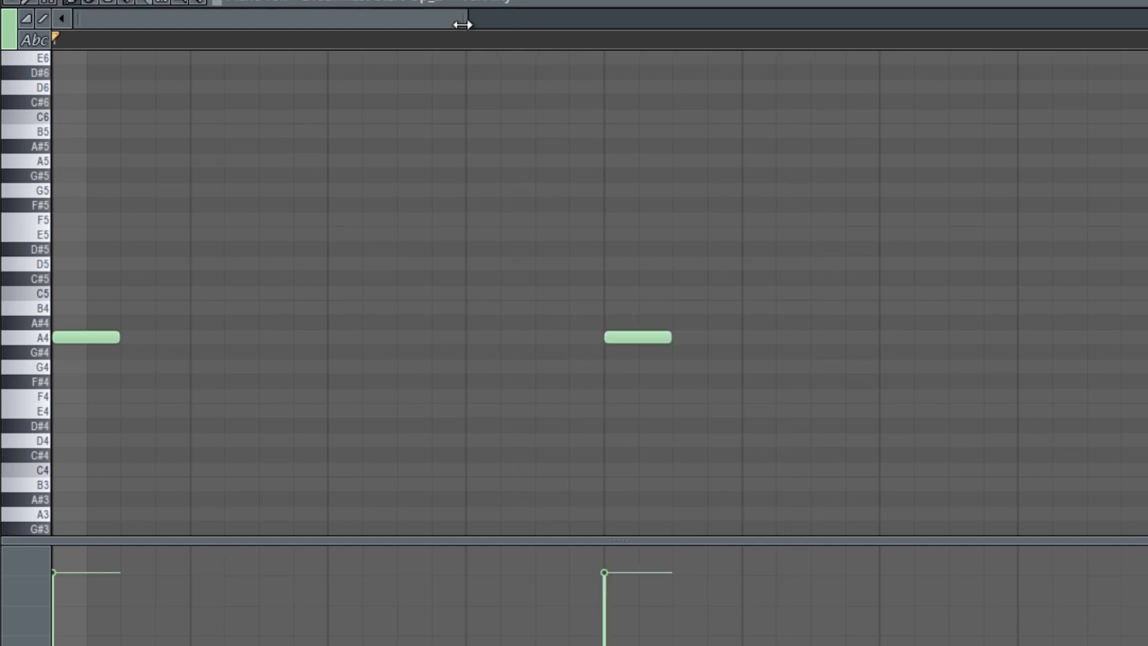
Play through the Dreamcast Start-Up_2 melody pattern in the piano roll and stop playback
{"action": "key", "text": "space"}
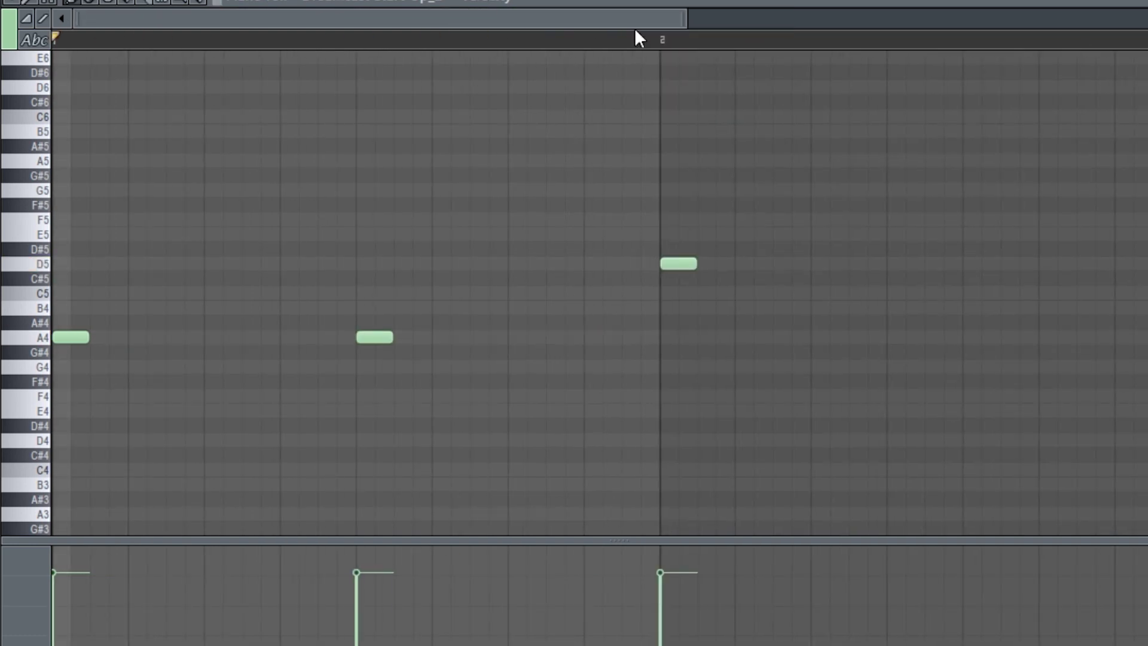
{"action": "scroll", "coordinate": [664, 269], "scroll_direction": "down", "scroll_amount": 2, "text": "ctrl"}
{"action": "left_click", "coordinate": [667, 294]}
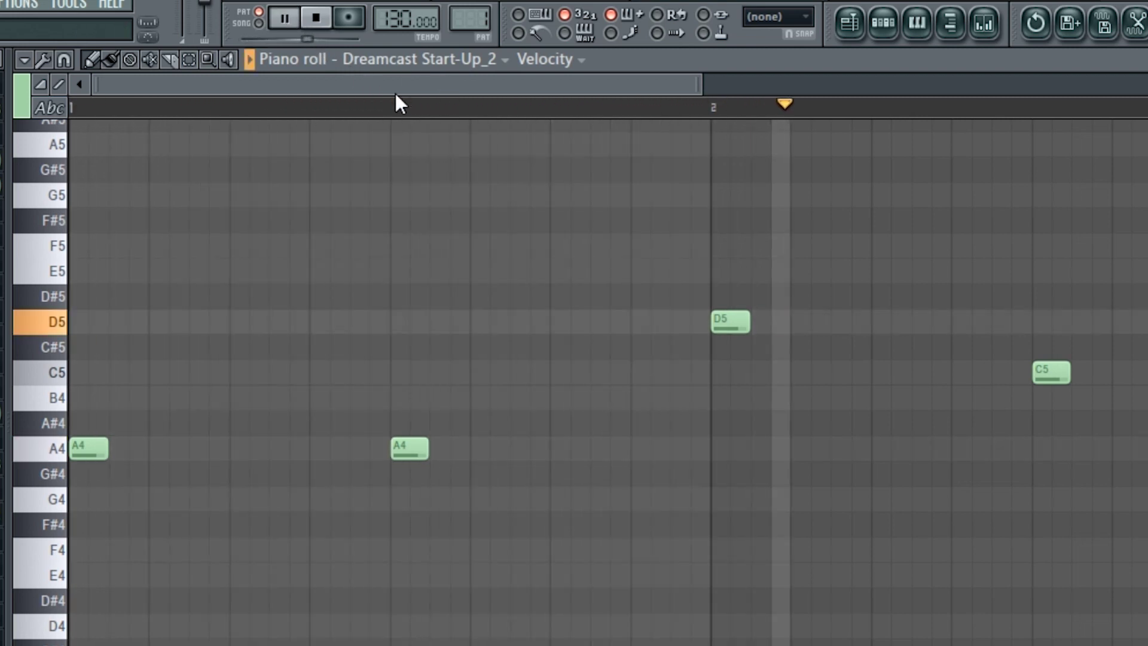
{"action": "left_click", "coordinate": [317, 22]}
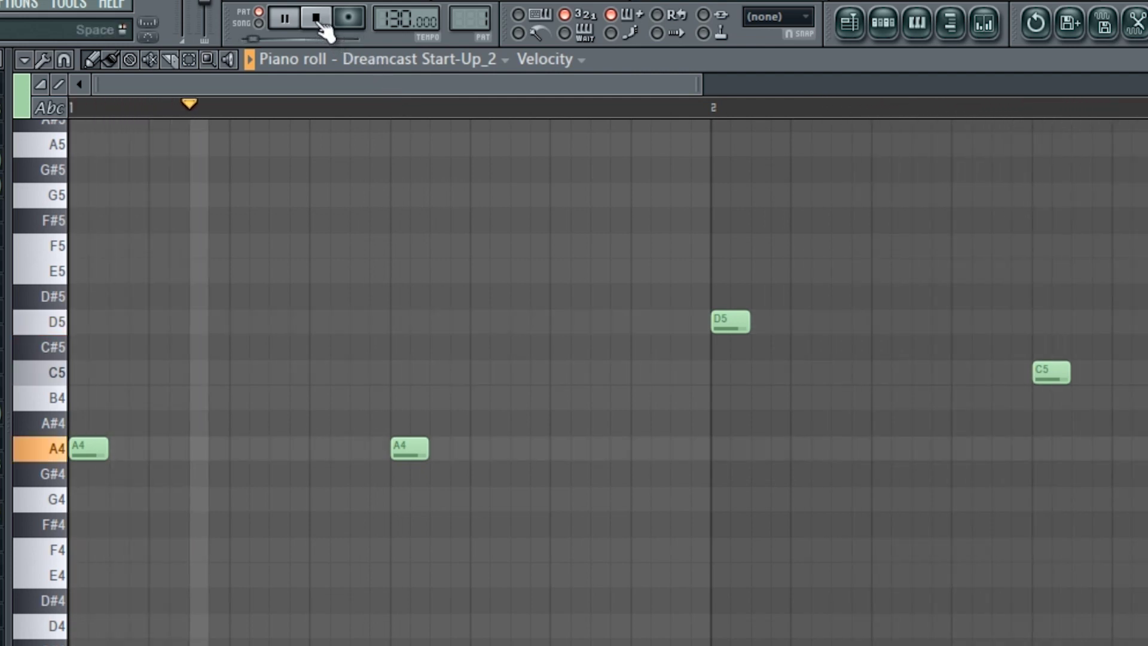
{"action": "left_click", "coordinate": [320, 24]}
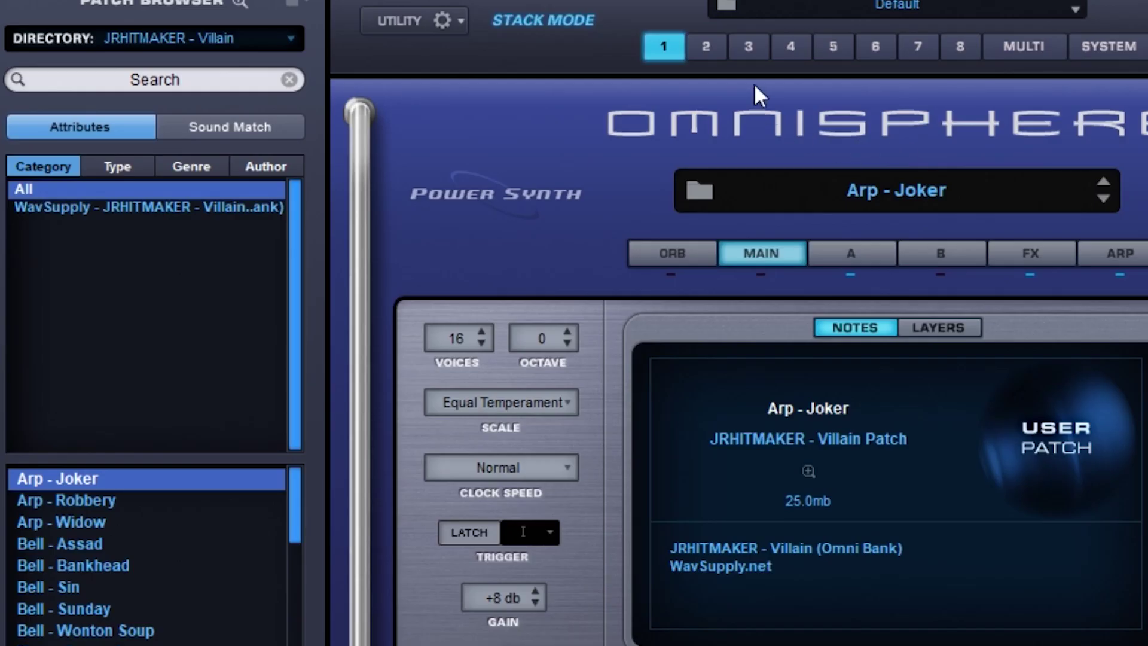
Review the arp patches loaded in parts 1, 2 and 3 of the Omnisphere stack
{"action": "left_click", "coordinate": [706, 48]}
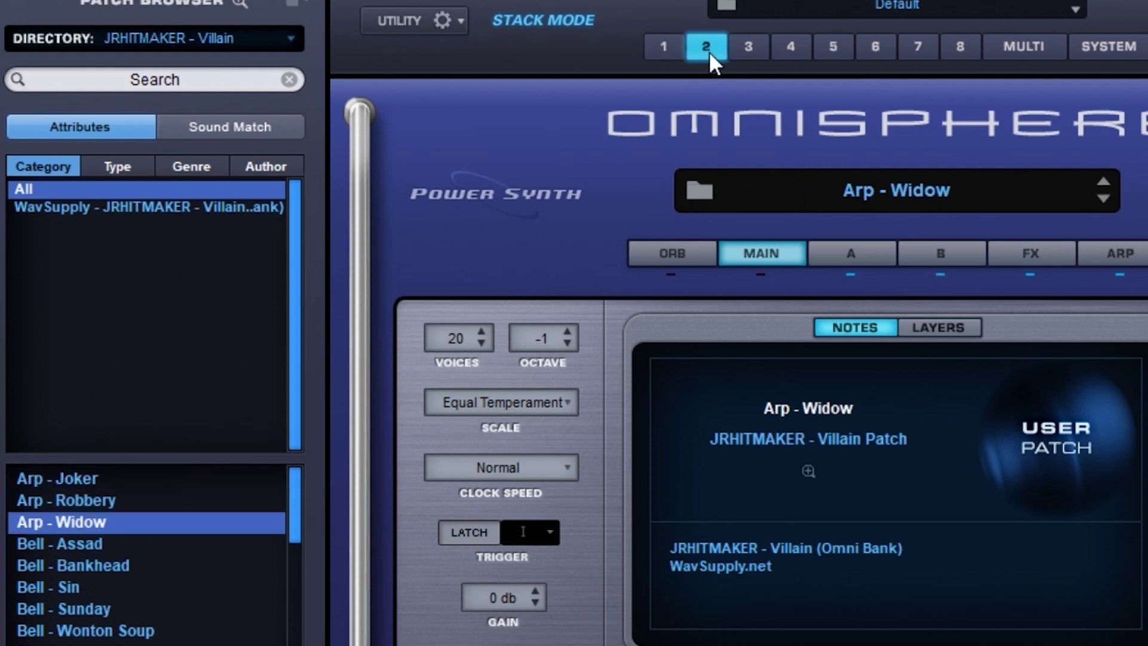
{"action": "left_click", "coordinate": [748, 45]}
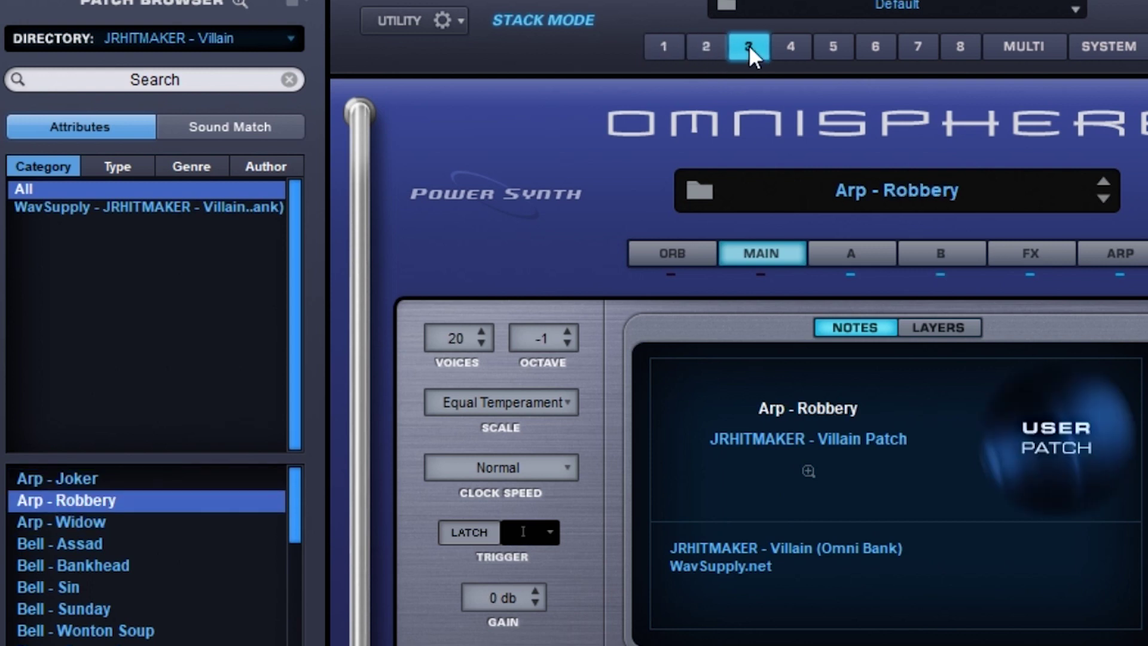
{"action": "left_click", "coordinate": [677, 46]}
{"action": "left_click", "coordinate": [704, 45]}
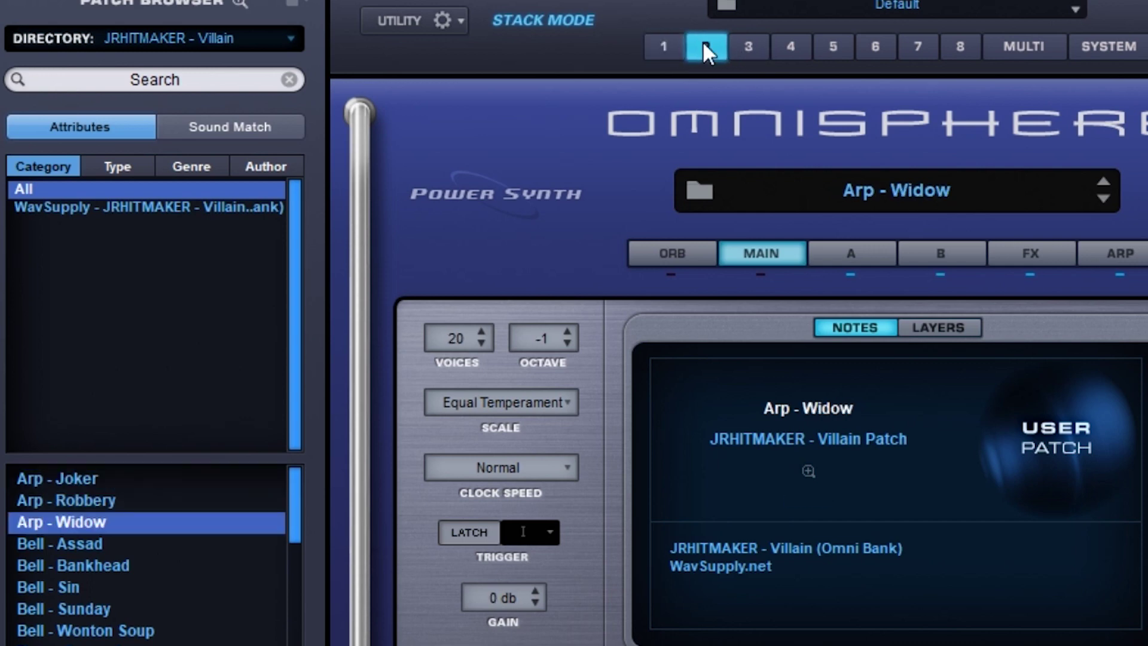
{"action": "left_click", "coordinate": [742, 46]}
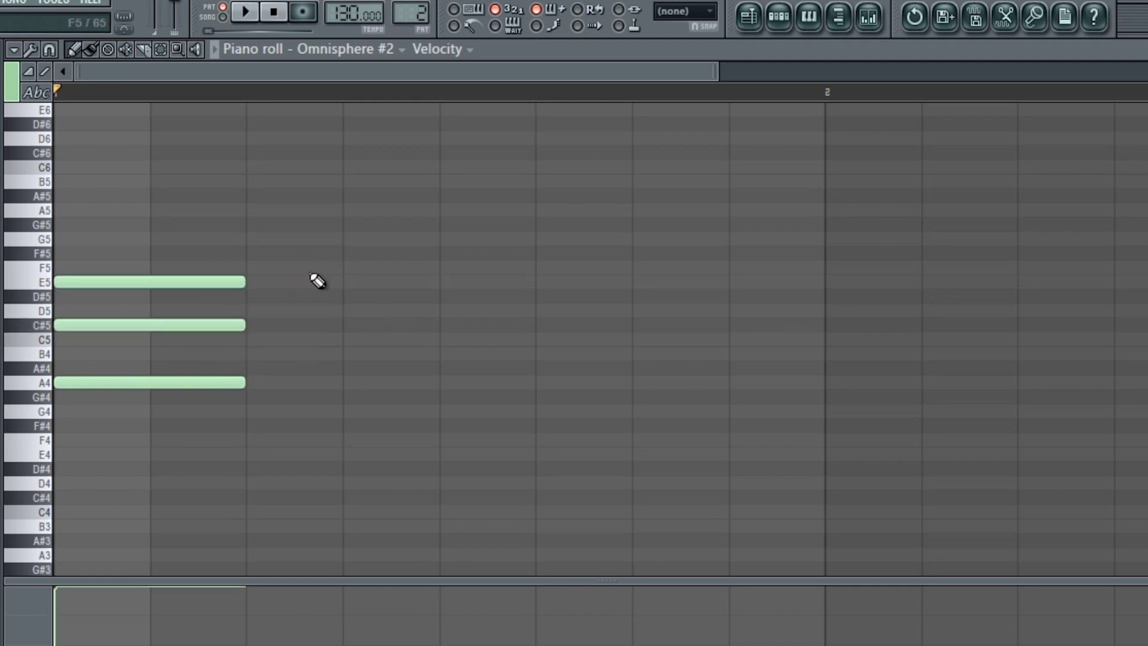
Copy the A4–C#5–E5 chord to bar 2 as D5–F#5–A5 and to mid-bar 2 as C5–E5–G5, and play the progression
{"action": "left_click_drag", "start_coordinate": [289, 262], "coordinate": [872, 308]}
{"action": "left_click_drag", "start_coordinate": [512, 71], "coordinate": [696, 74]}
{"action": "left_click_drag", "start_coordinate": [513, 305], "coordinate": [860, 352]}
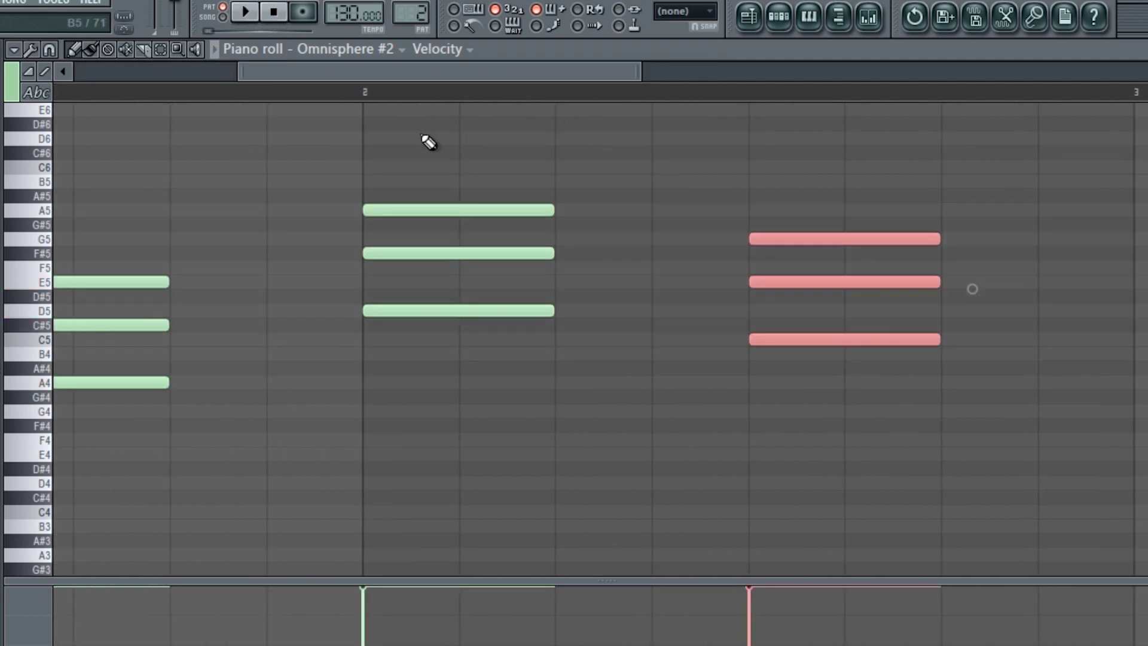
{"action": "key", "text": "space"}
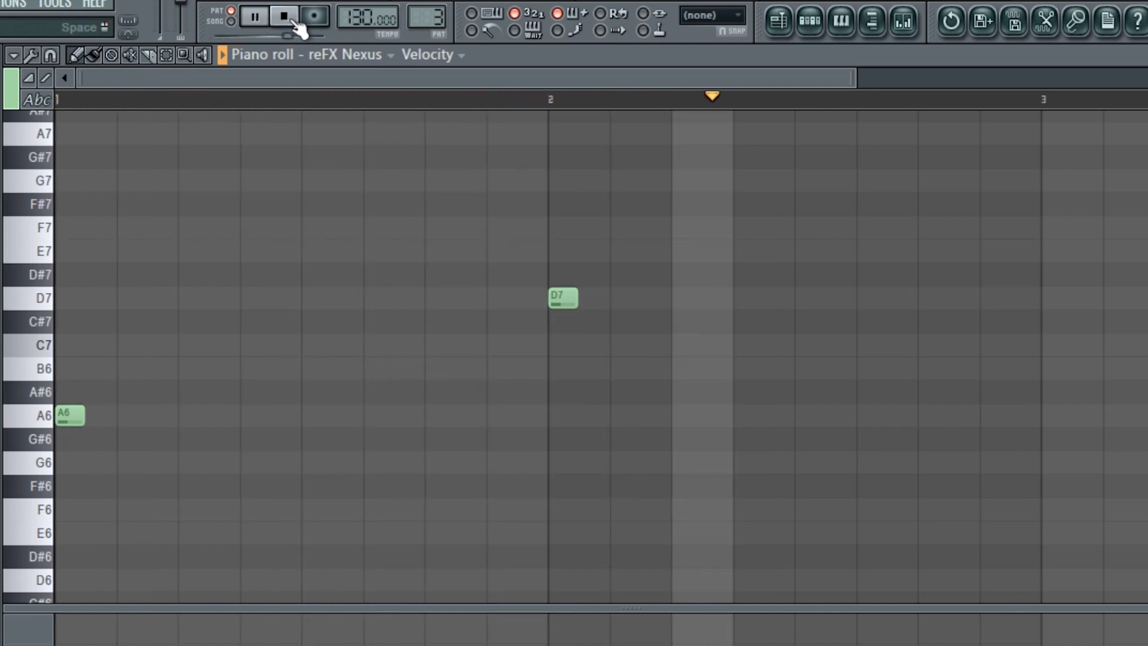
Audition the reFX Nexus, Omnisphere and FabFilter Twin 2 patterns and check the Nexus low-cut EQ curve
{"action": "left_click", "coordinate": [294, 21]}
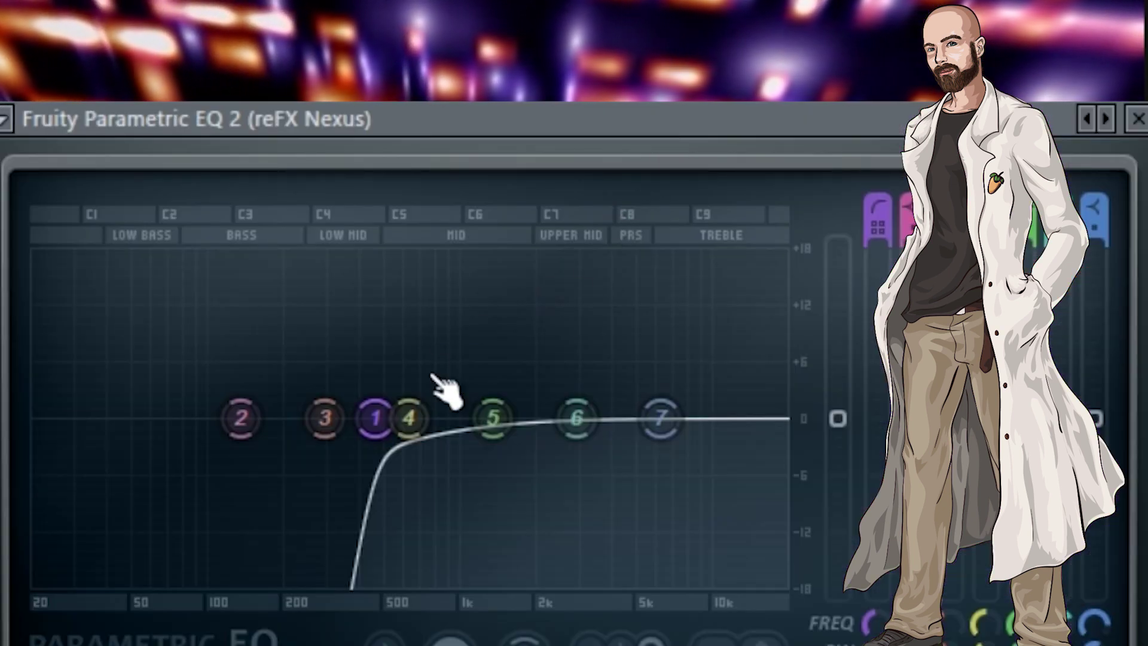
{"action": "mouse_move", "coordinate": [382, 422]}
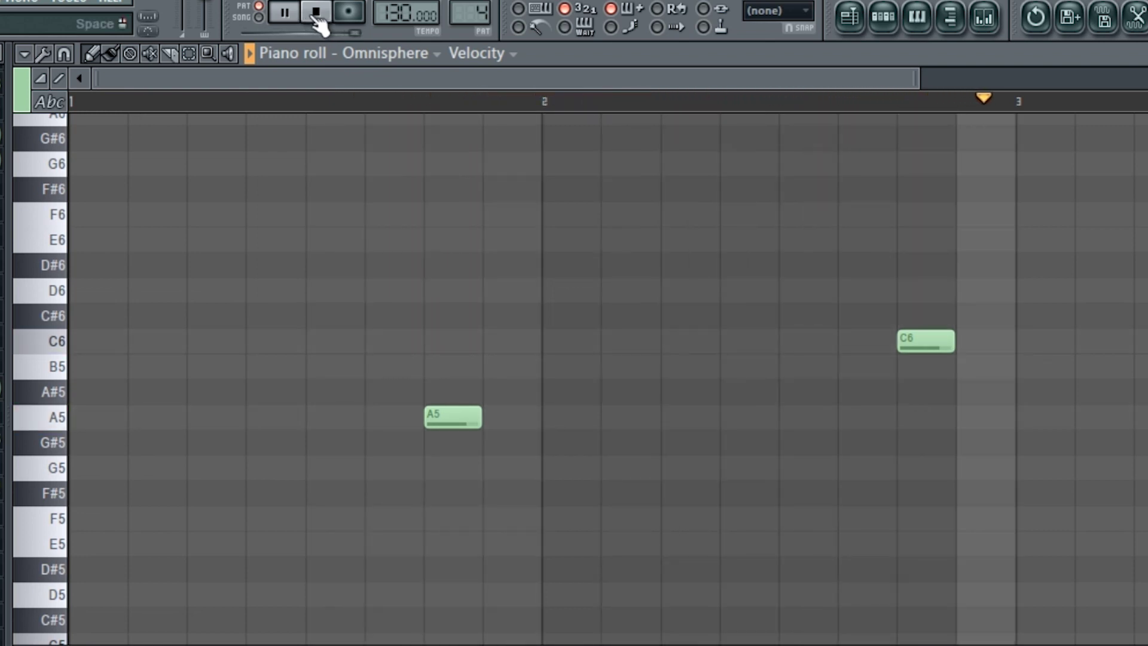
{"action": "left_click", "coordinate": [317, 14]}
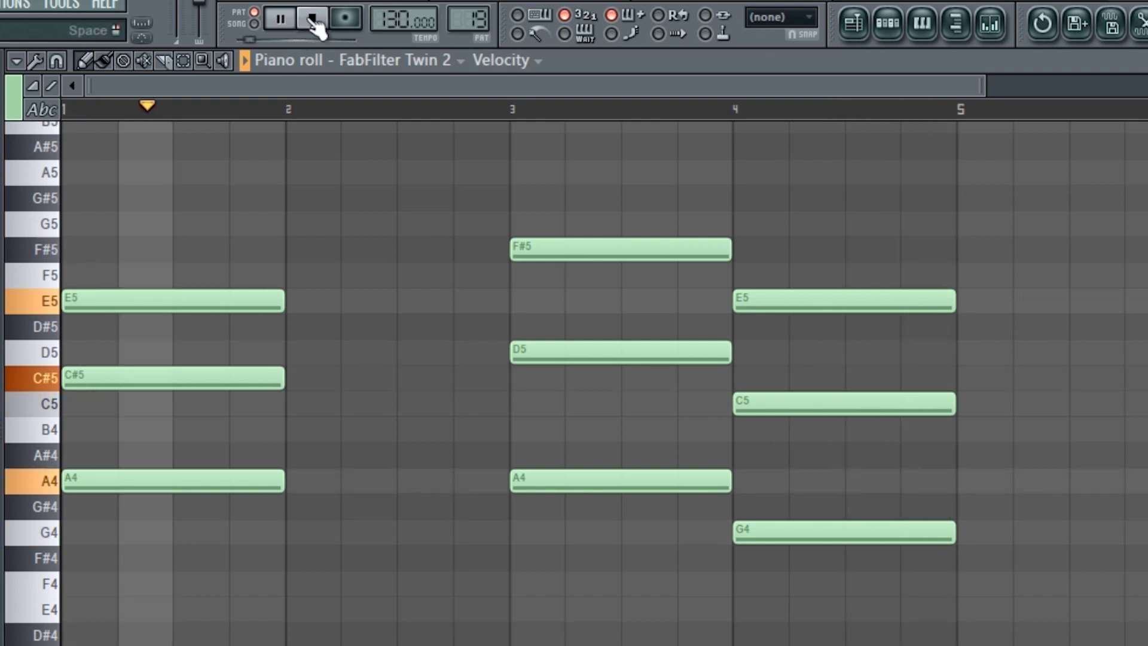
{"action": "left_click", "coordinate": [312, 22]}
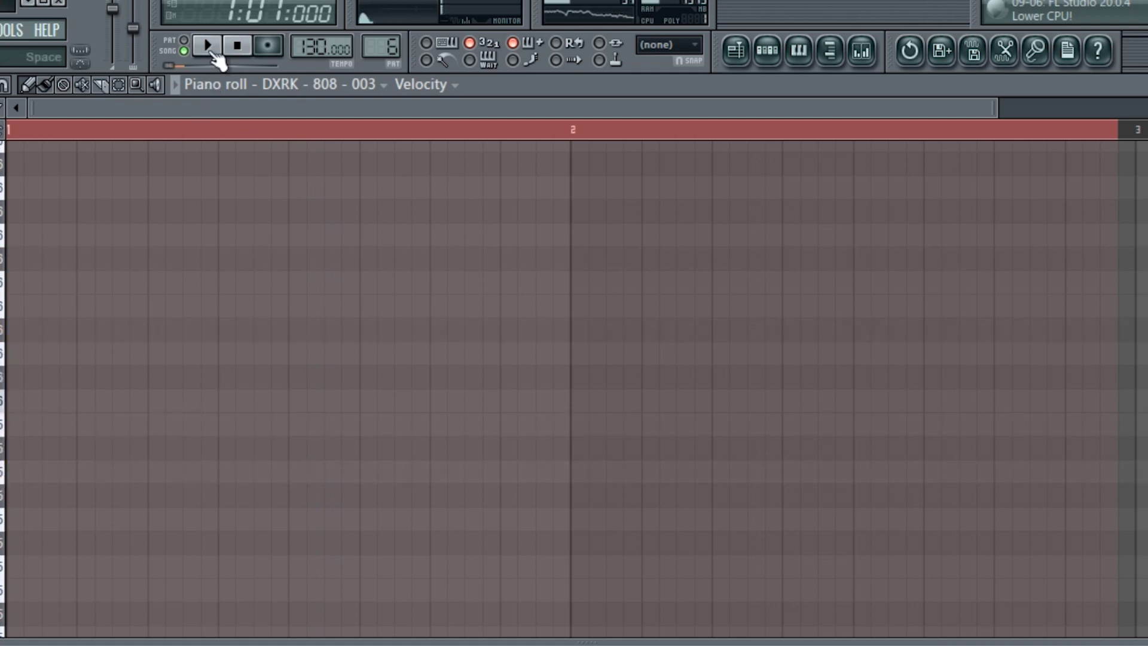
Place two A5 notes at steps 1 and 4 of bar 1 in the 808 pattern, checking their timing by playback
{"action": "left_click", "coordinate": [30, 477]}
{"action": "key", "text": "space"}
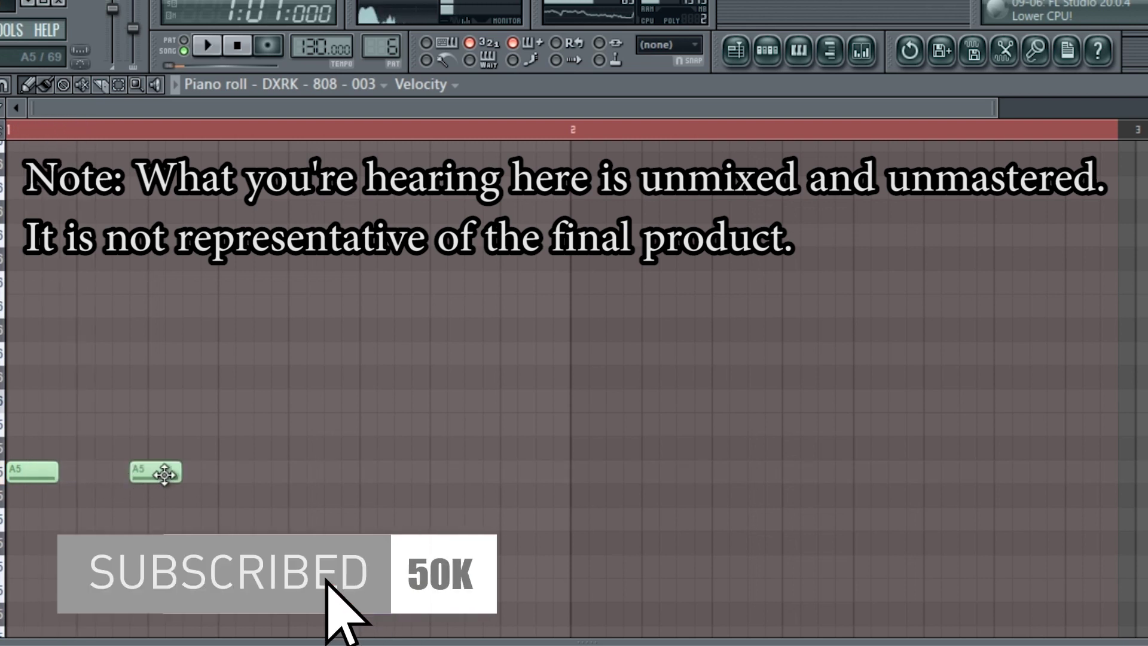
{"action": "key", "text": "space"}
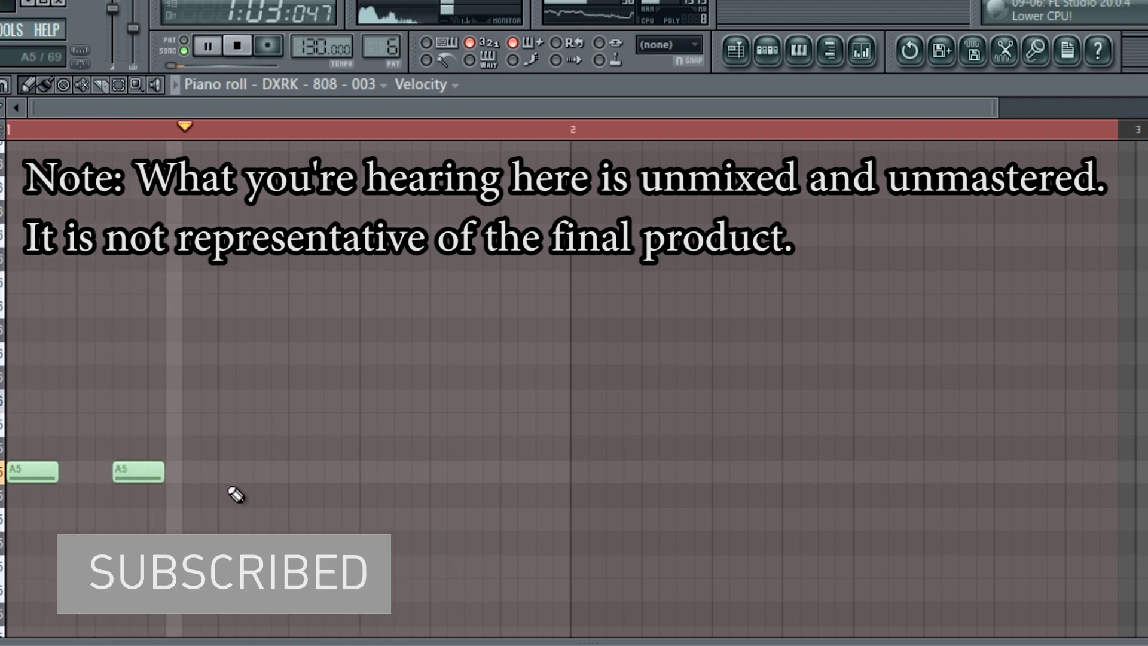
{"action": "key", "text": "space"}
{"action": "key", "text": "space"}
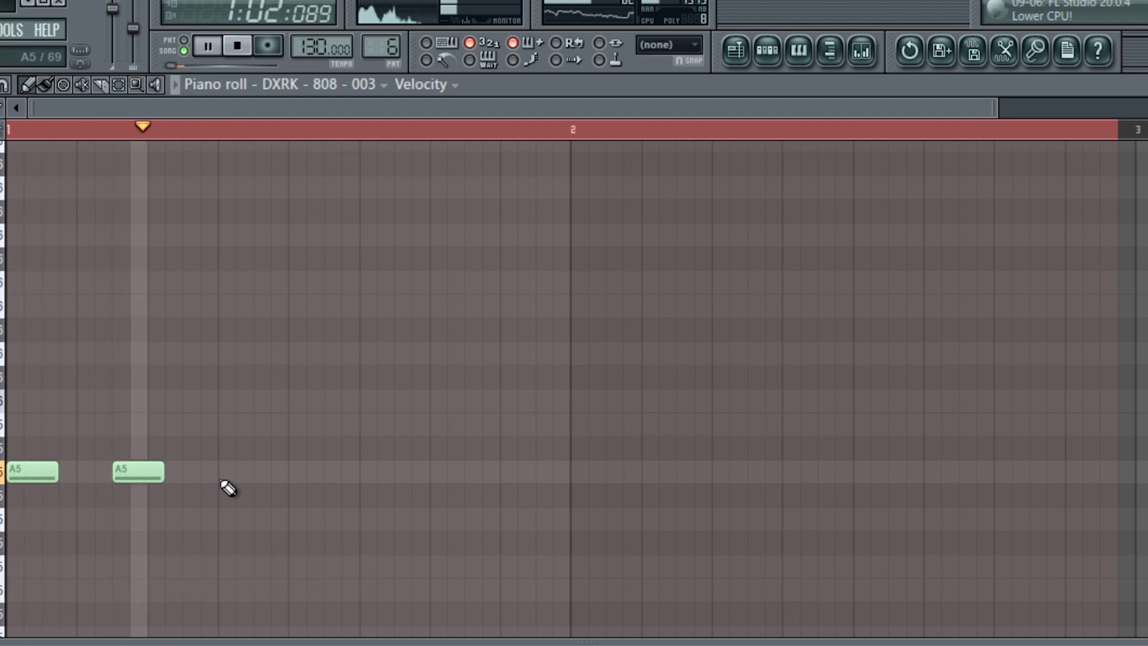
{"action": "key", "text": "space"}
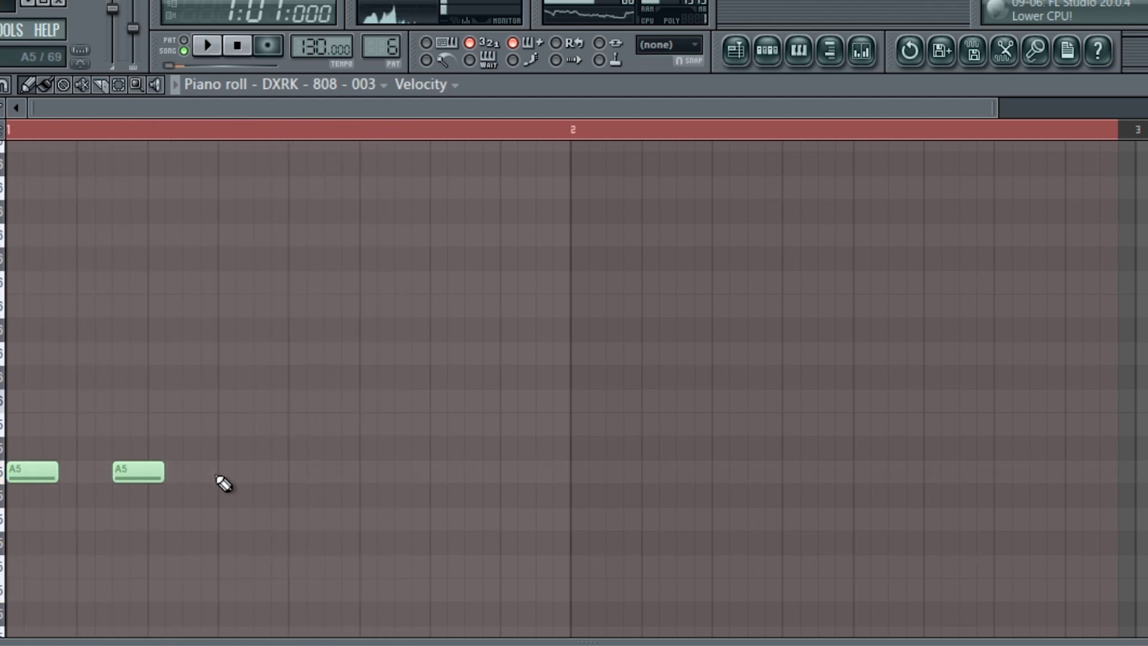
Add three more A5 808 notes to bar 1 at steps 7, 12 and 14
{"action": "key", "text": "space"}
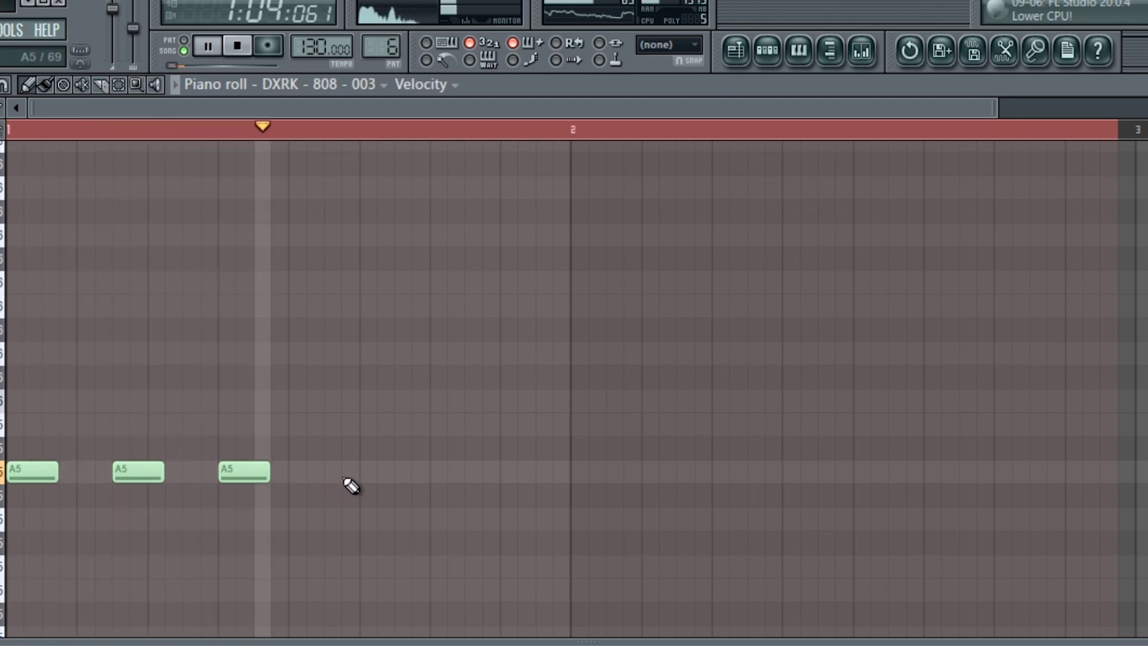
{"action": "key", "text": "space"}
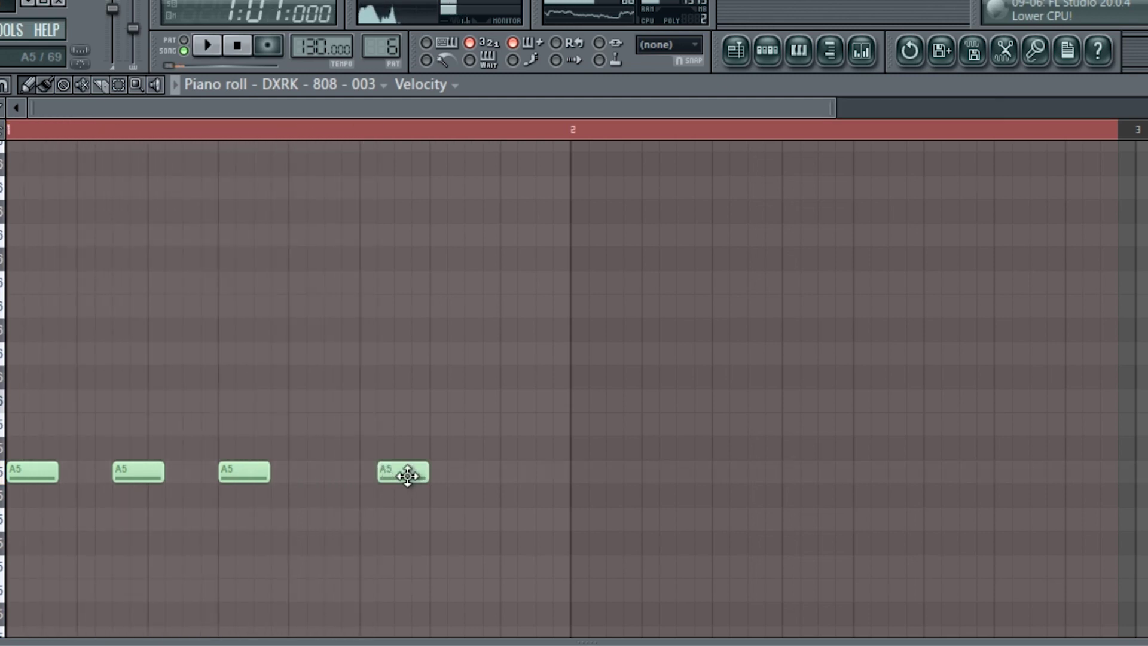
{"action": "key", "text": "space"}
{"action": "left_click", "coordinate": [504, 472]}
{"action": "key", "text": "space"}
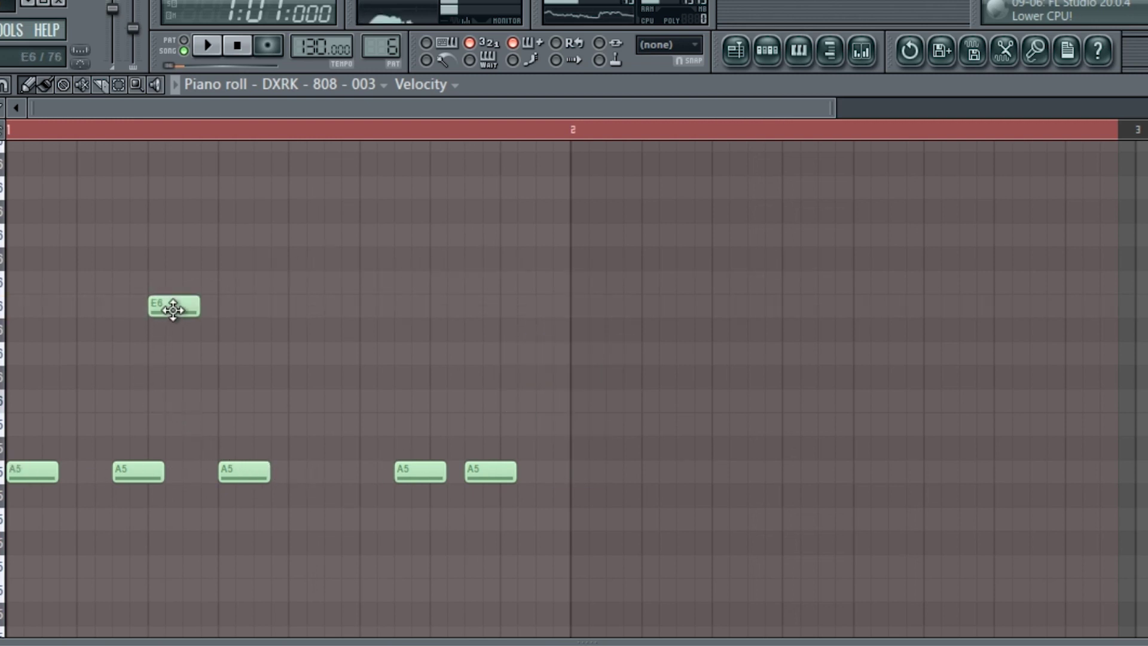
Fill bar 1 with short E6 and A5 slides at steps 5 and 6, A5 at step 10, and short A5 hits at steps 14 and 16
{"action": "double_click", "coordinate": [173, 309]}
{"action": "left_click", "coordinate": [392, 460]}
{"action": "left_click_drag", "start_coordinate": [430, 472], "coordinate": [362, 471]}
{"action": "left_click", "coordinate": [420, 471]}
{"action": "left_click_drag", "start_coordinate": [515, 472], "coordinate": [482, 472]}
{"action": "key", "text": "space"}
{"action": "left_click", "coordinate": [544, 472]}
Place three D6 808 notes at steps 1, 4 and 7 of bar 2
{"action": "left_click", "coordinate": [596, 353]}
{"action": "key", "text": "space"}
{"action": "left_click", "coordinate": [703, 352]}
{"action": "left_click", "coordinate": [808, 353]}
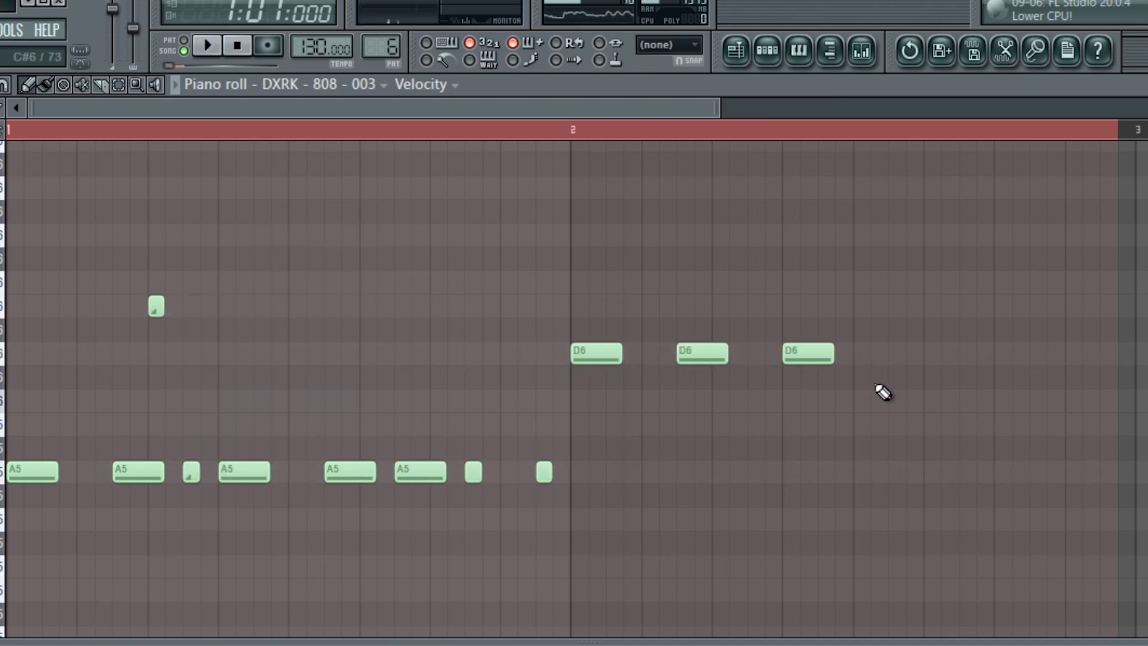
Finish bar 2 of the 808 with C6 notes at steps 10 and 12 and a roll of three short C6 notes from step 15
{"action": "left_click", "coordinate": [985, 401]}
{"action": "left_click", "coordinate": [1053, 400]}
{"action": "key", "text": "space"}
{"action": "key", "text": "space"}
{"action": "right_click", "coordinate": [1053, 400]}
{"action": "left_click", "coordinate": [1073, 400]}
{"action": "key", "text": "space"}
{"action": "left_click", "coordinate": [1100, 400]}
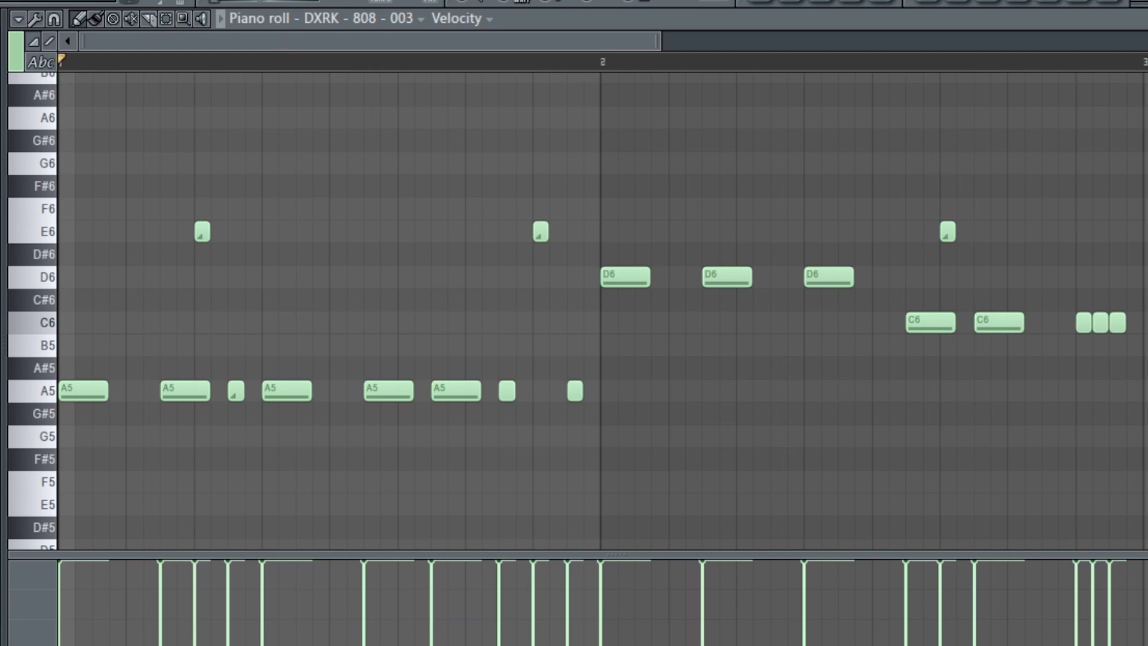
Audition the finished 808 pattern and the kick, DING, CHIMES and Ready to Drink patterns
{"action": "key", "text": "space"}
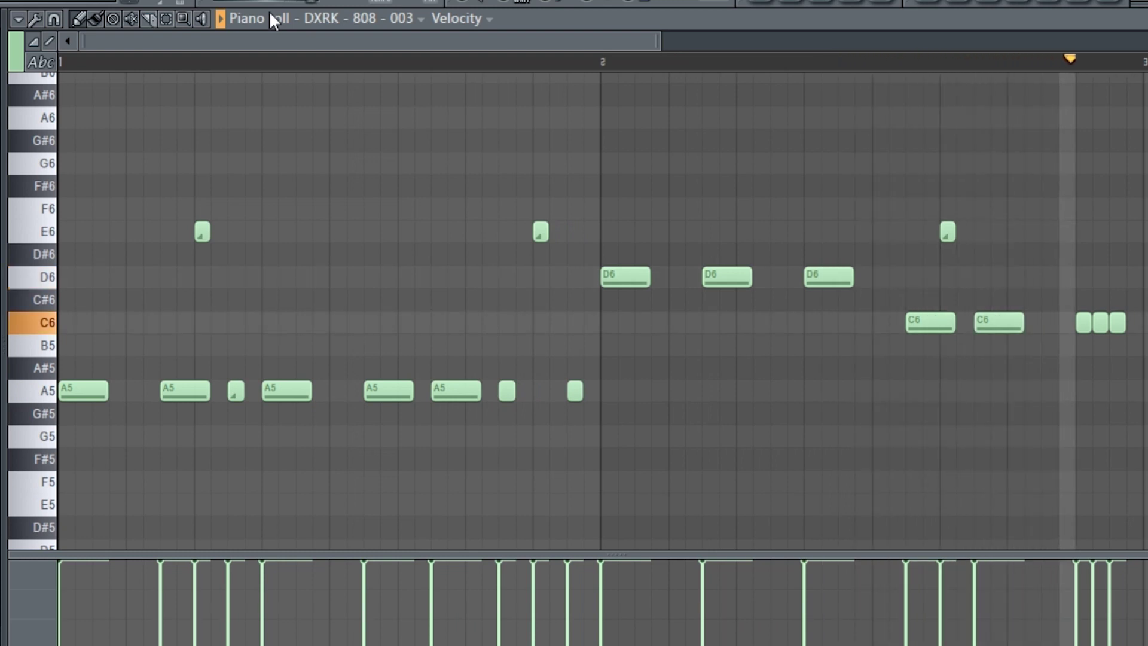
{"action": "key", "text": "space"}
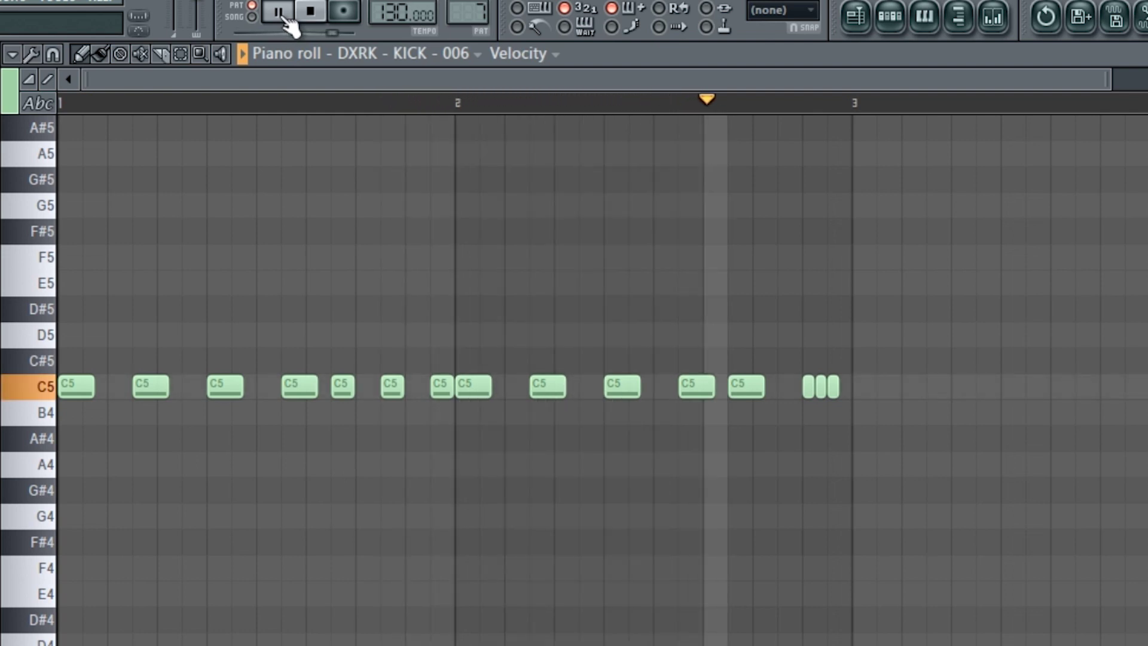
{"action": "left_click", "coordinate": [283, 17]}
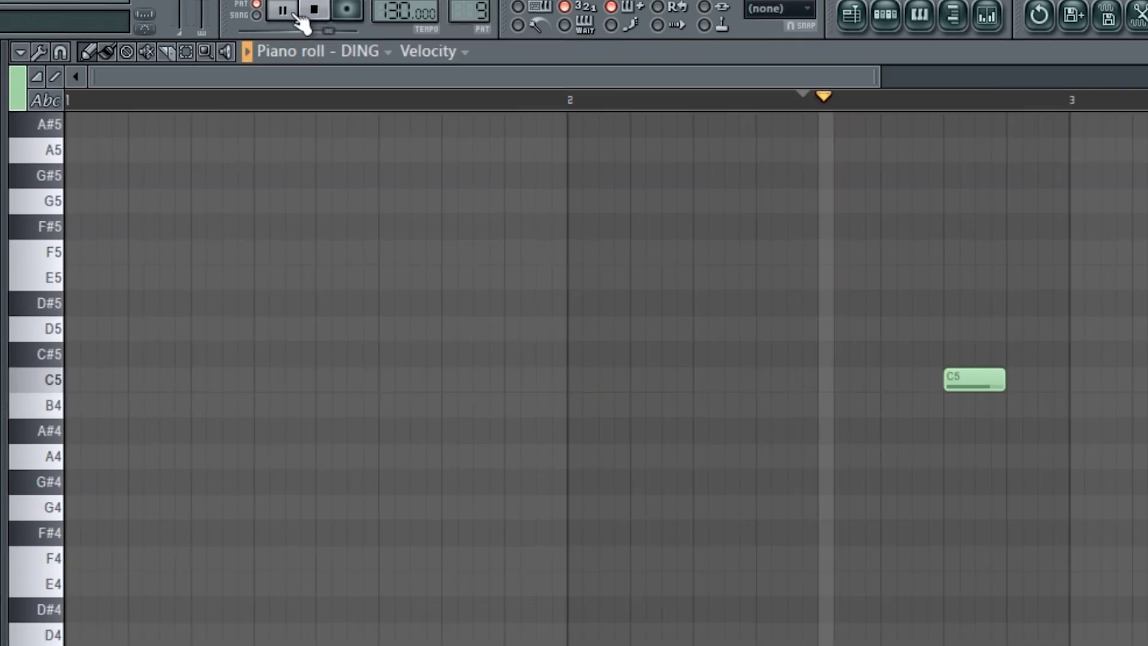
{"action": "left_click", "coordinate": [316, 18]}
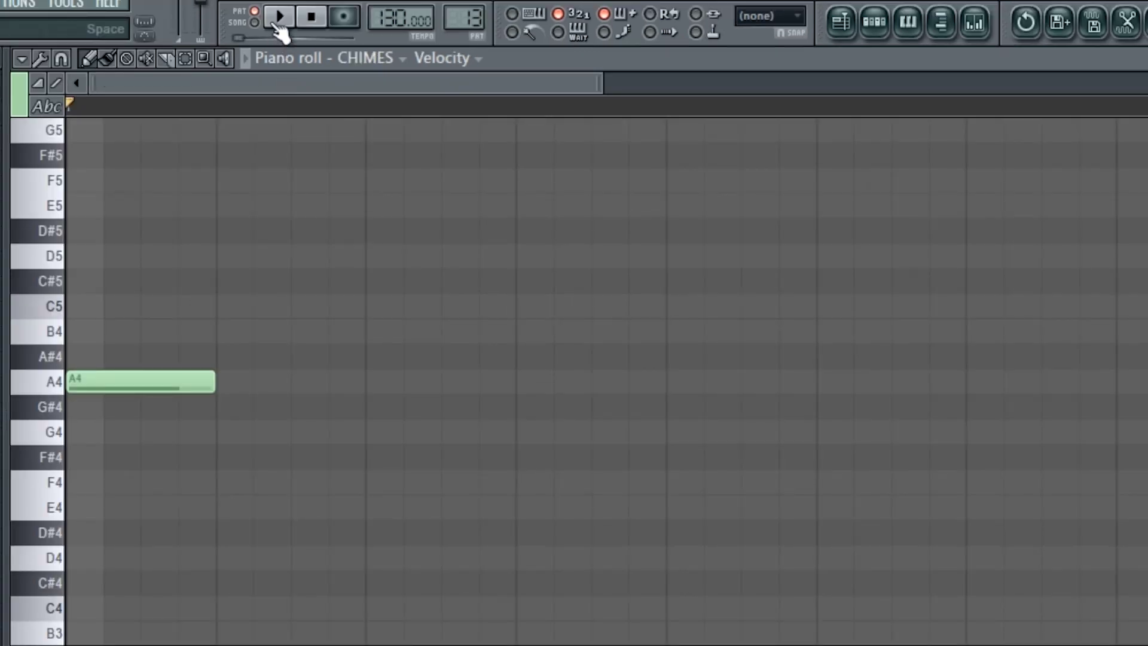
{"action": "left_click", "coordinate": [280, 18]}
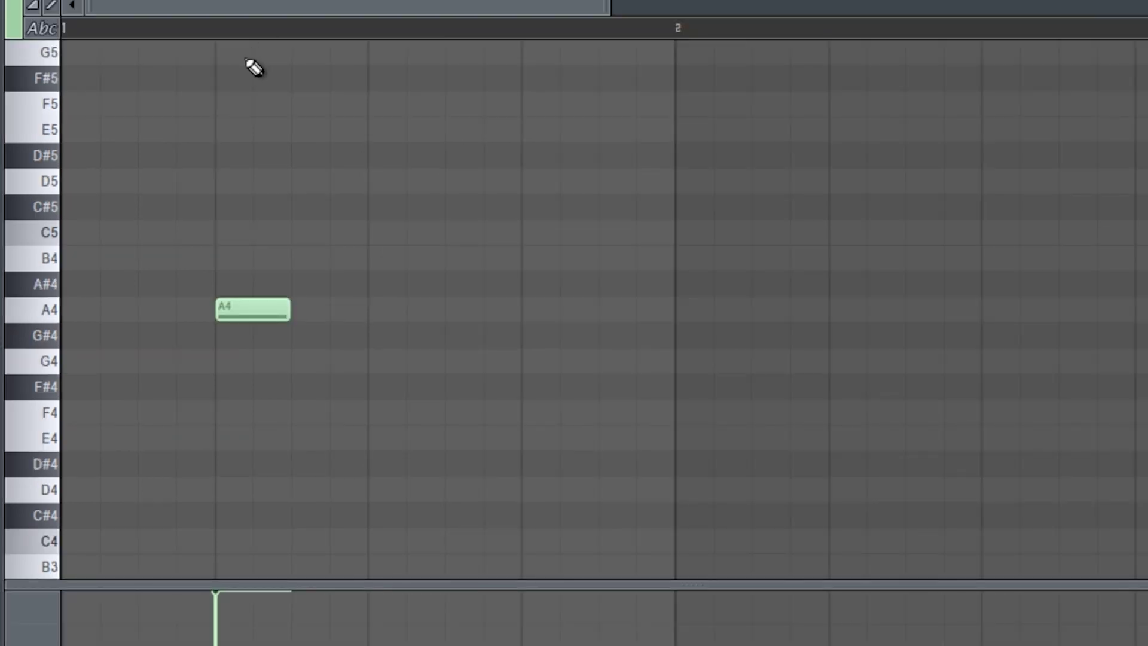
{"action": "key", "text": "space"}
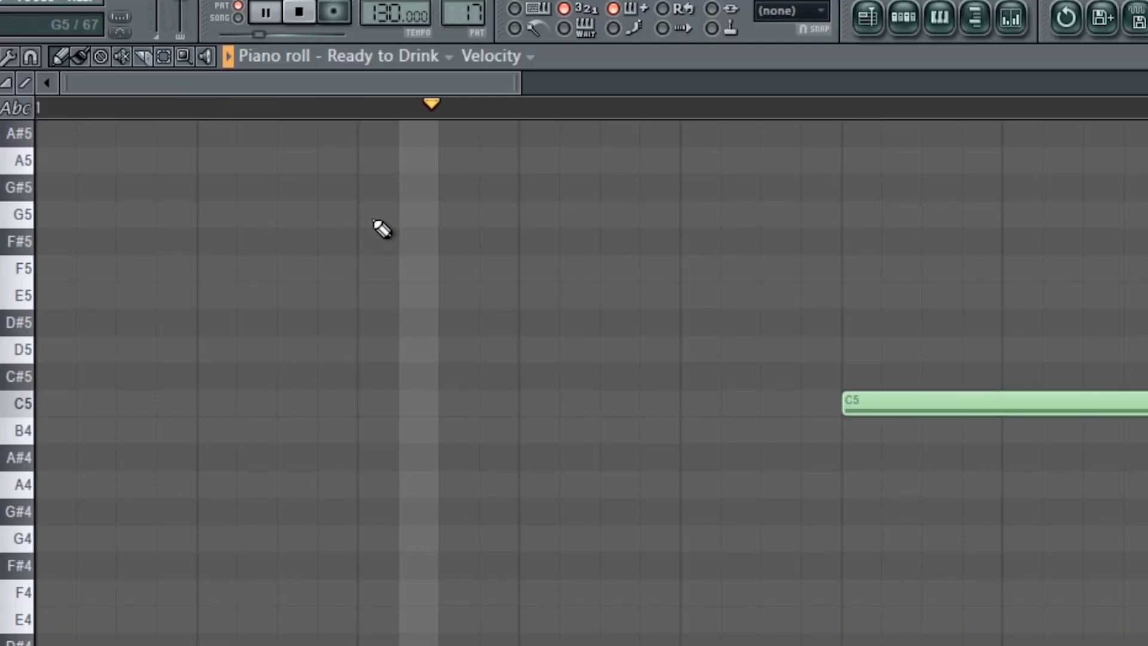
{"action": "left_click", "coordinate": [299, 13]}
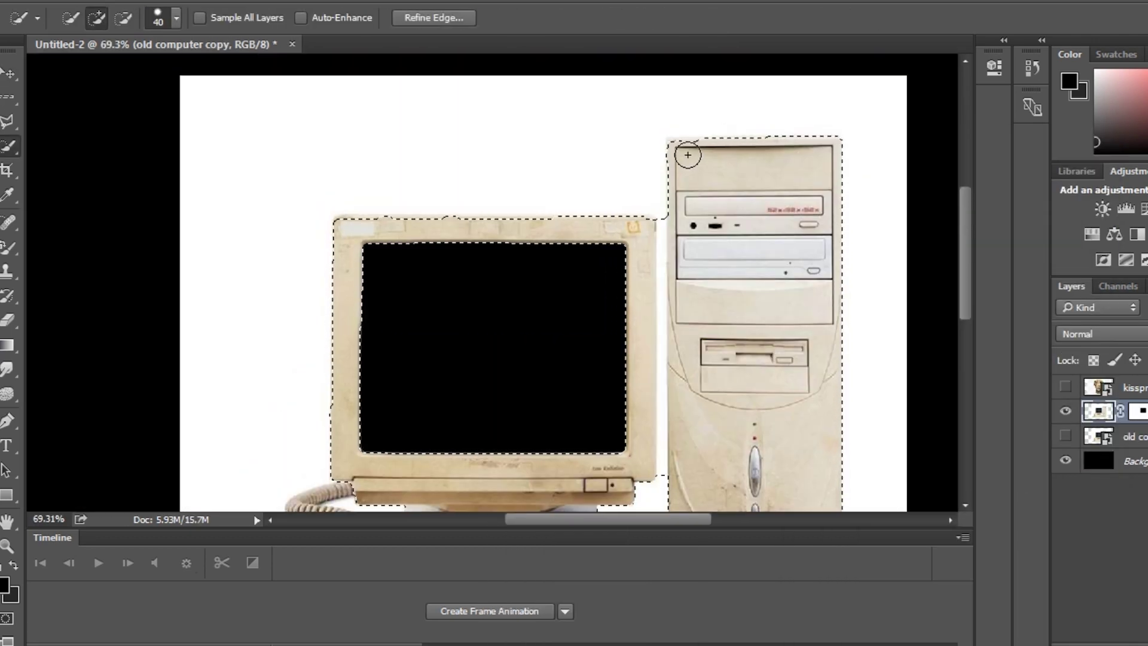
Switch to Photoshop and extend the quick selection of the old computer over its keyboard and coiled cable
{"action": "scroll", "coordinate": [533, 146], "scroll_direction": "up", "scroll_amount": 5}
{"action": "scroll", "coordinate": [892, 231], "scroll_direction": "down", "scroll_amount": 2}
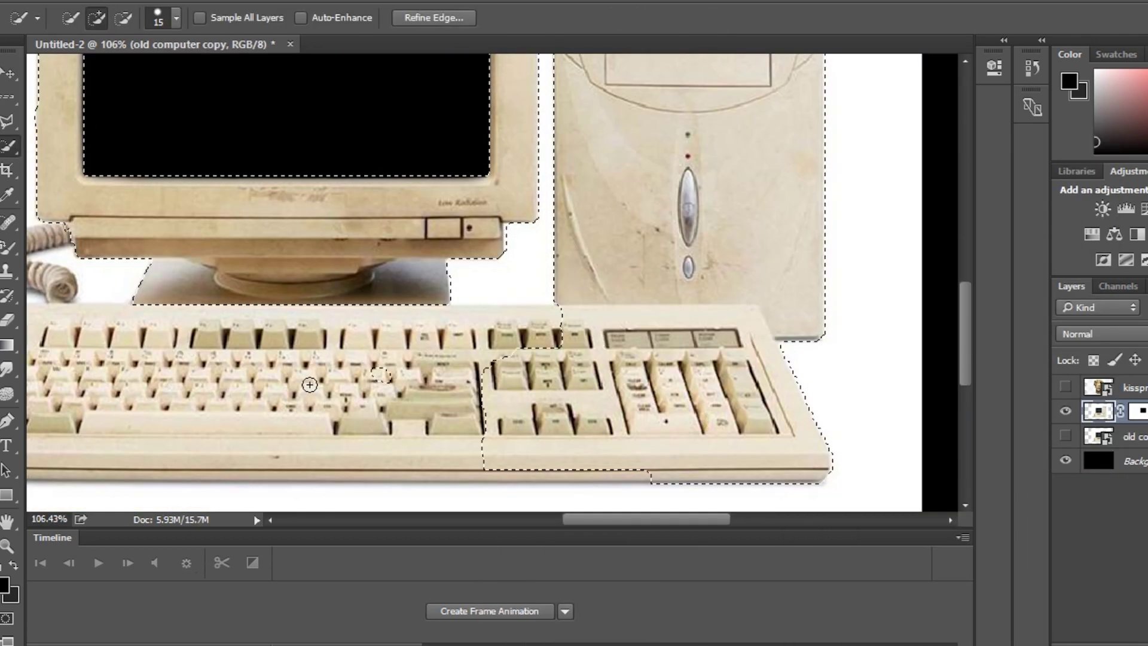
{"action": "scroll", "coordinate": [236, 300], "scroll_direction": "down", "scroll_amount": 2}
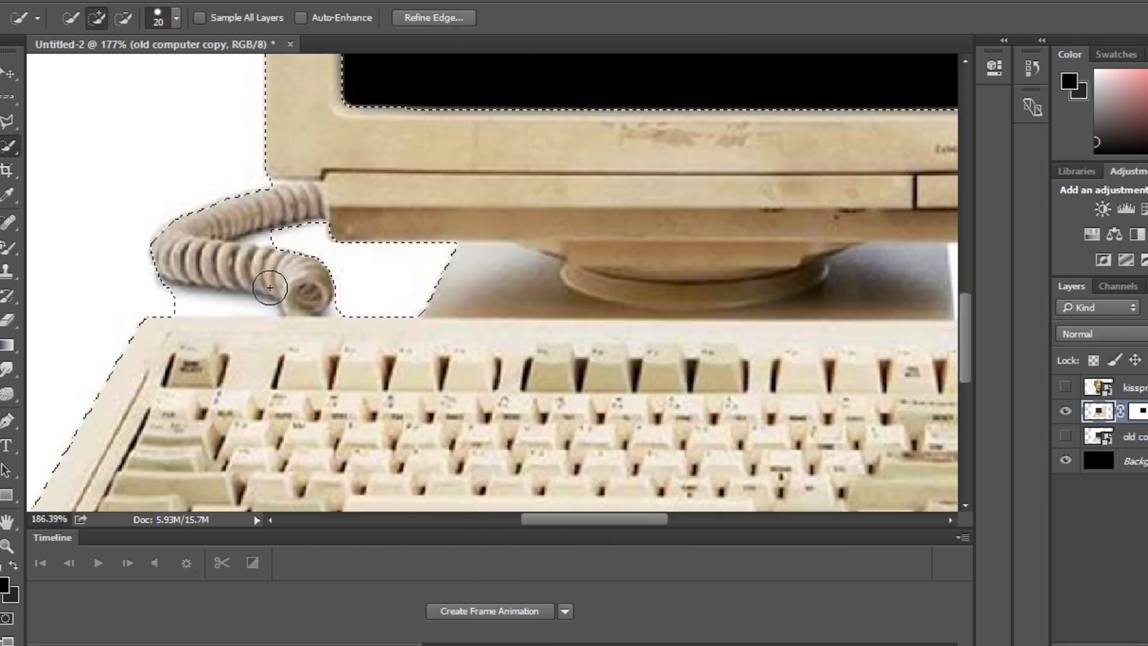
Refine the edge of the computer selection by adjusting Shift Edge, with output to a new layer with mask
{"action": "key", "text": "ctrl+alt+r"}
{"action": "scroll", "coordinate": [340, 379], "scroll_direction": "up", "scroll_amount": 3}
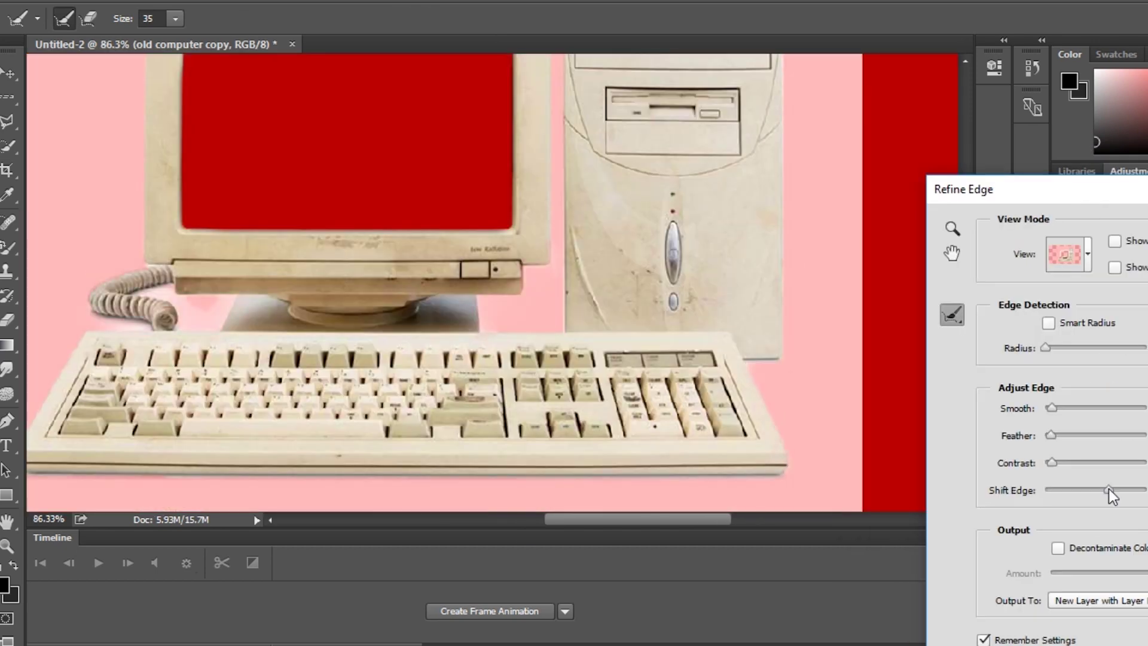
{"action": "scroll", "coordinate": [501, 247], "scroll_direction": "up", "scroll_amount": 2}
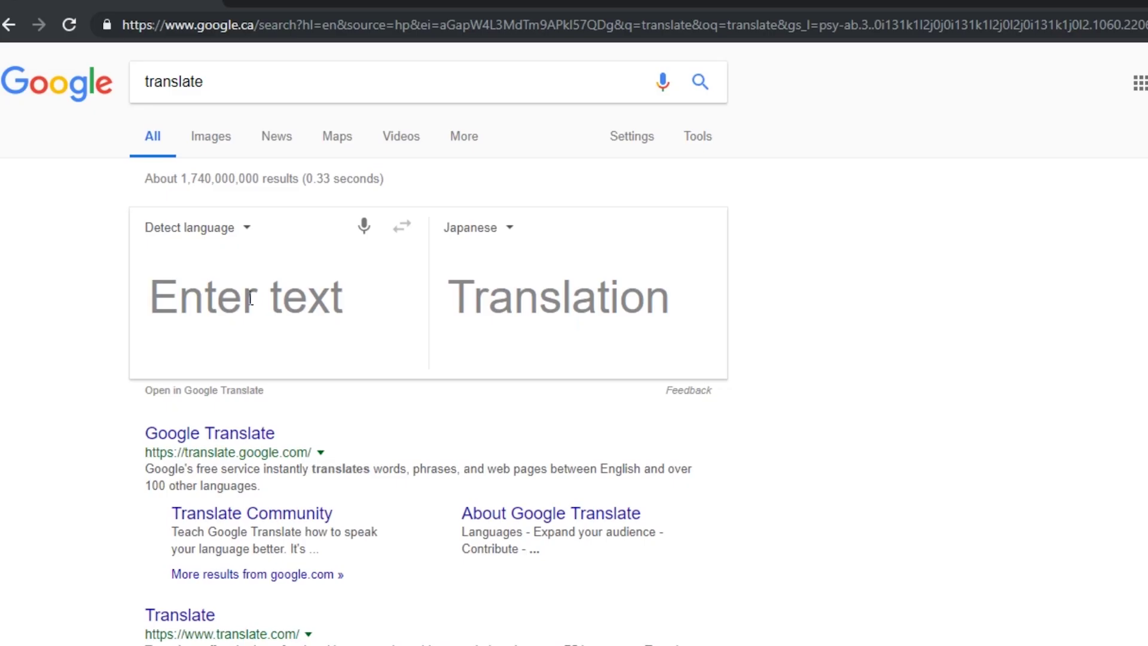
Translate the English phrase into Japanese with Google and add it in Photoshop as a 72 pt text layer reading "私のおっぱいを吸う"
{"action": "type", "text": "my tits"}
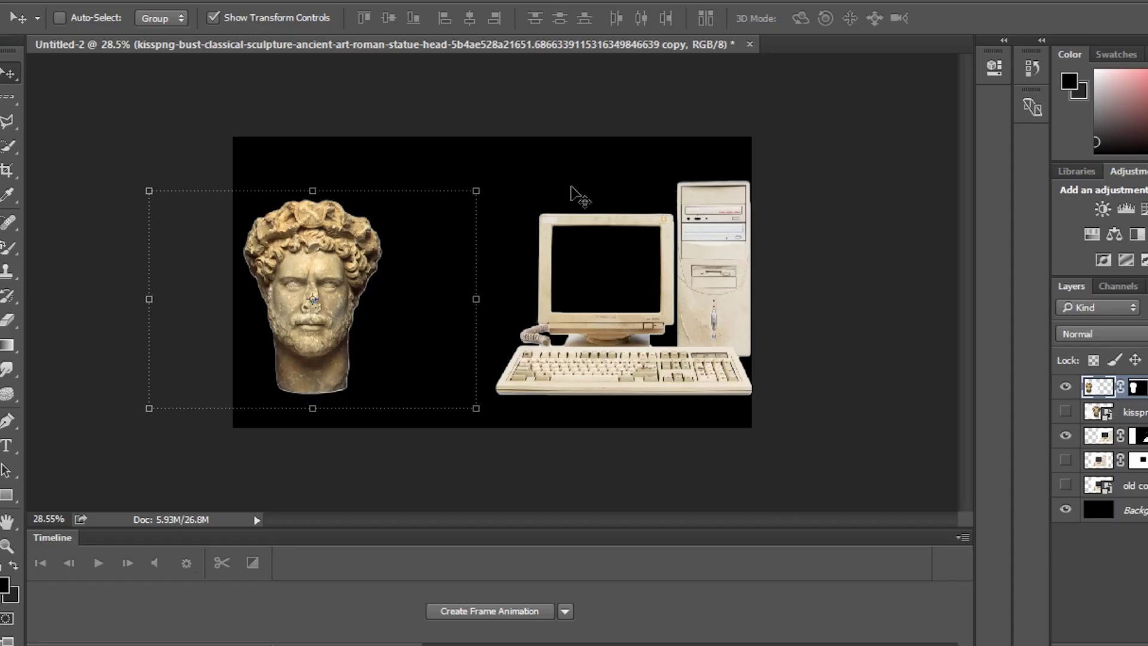
{"action": "type", "text": "私のおっぱいを吸う"}
{"action": "left_click", "coordinate": [413, 19]}
{"action": "left_click", "coordinate": [398, 329]}
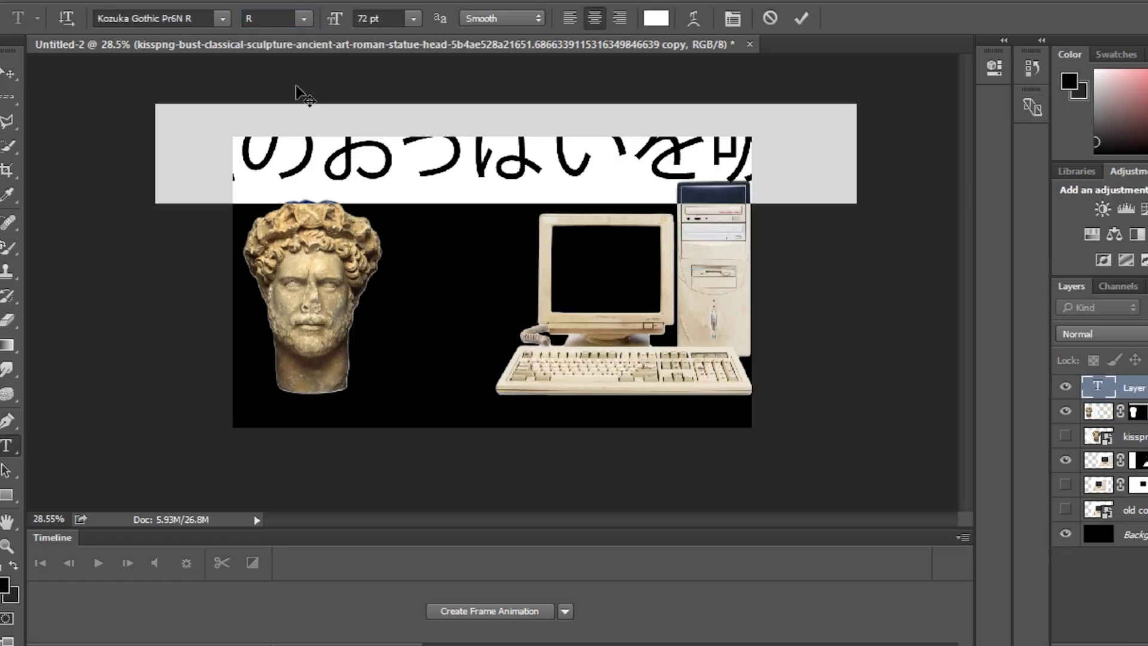
Commit the Japanese title and scale and position it across the top of the artwork
{"action": "key", "text": "ctrl+Return"}
{"action": "key", "text": "ctrl+t"}
{"action": "left_click_drag", "start_coordinate": [379, 113], "coordinate": [546, 146]}
{"action": "key", "text": "ctrl+plus"}
{"action": "key", "text": "ctrl+minus"}
{"action": "left_click_drag", "start_coordinate": [635, 102], "coordinate": [679, 102]}
{"action": "key", "text": "Return"}
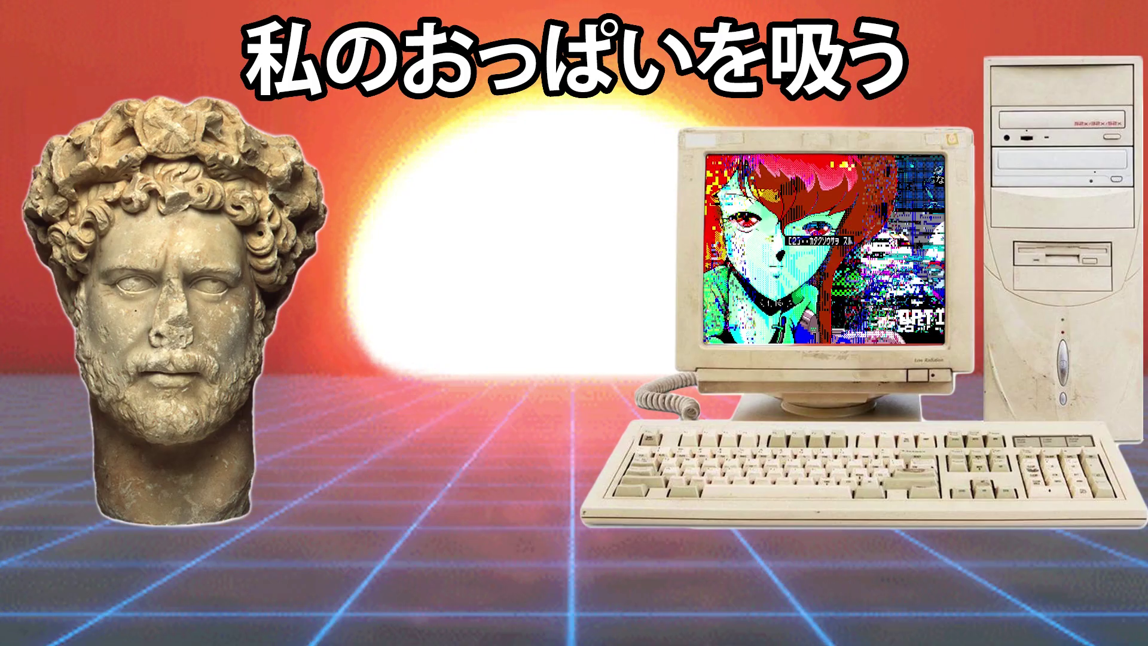